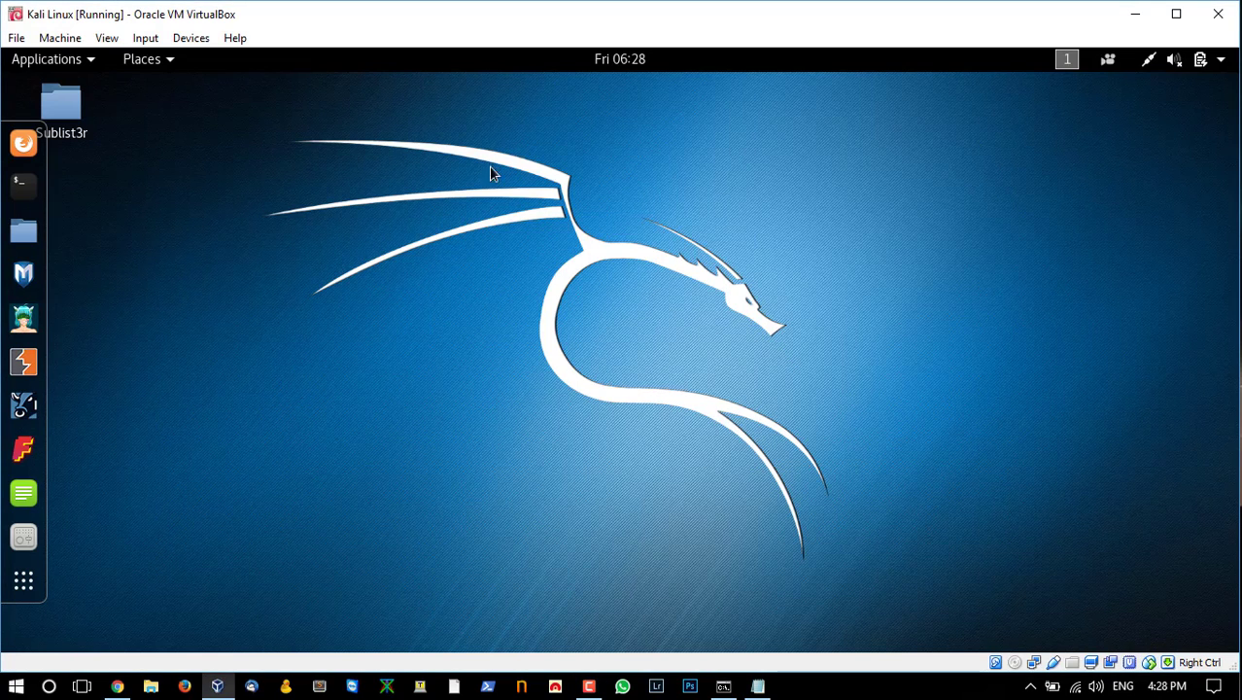
# Nudge the Sublist3r folder icon slightly right on the desktop, leaving it deselected.
pyautogui.moveTo(265, 101); pyautogui.dragTo(841, 606)
pyautogui.moveTo(76, 120); pyautogui.dragTo(130, 127)
pyautogui.click(175, 131)
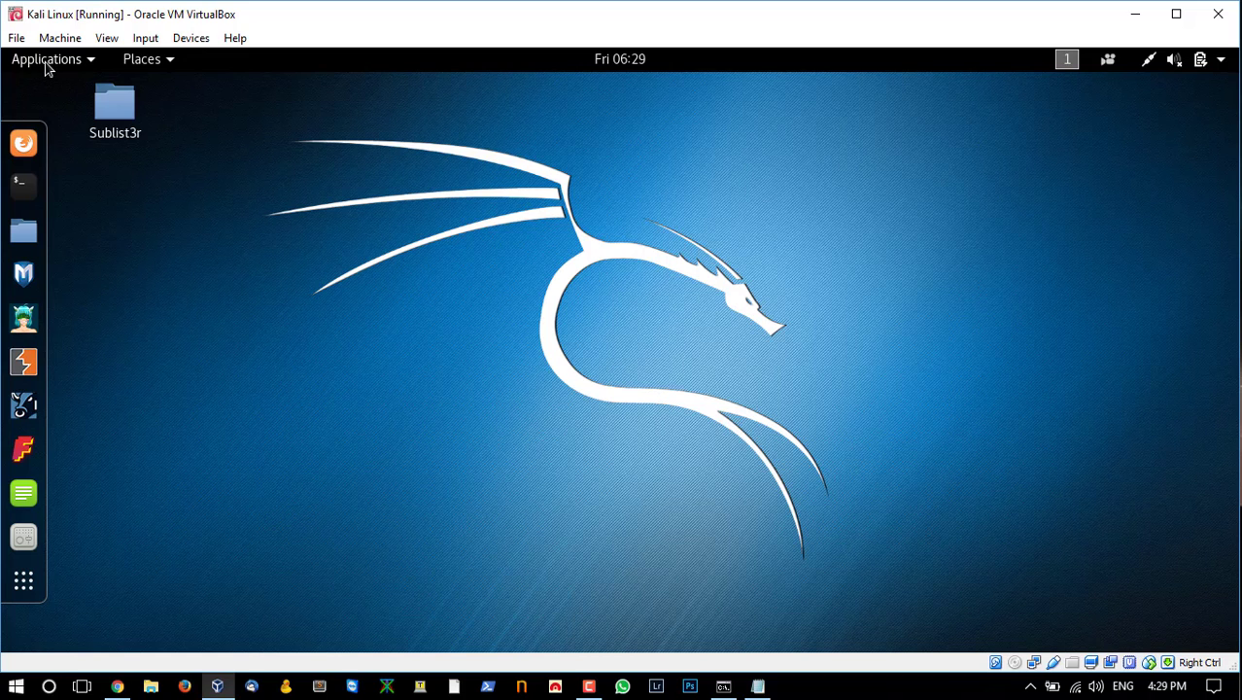
# Launch maltegoce from Applications > 01 - Information Gathering.
pyautogui.click(45, 61)
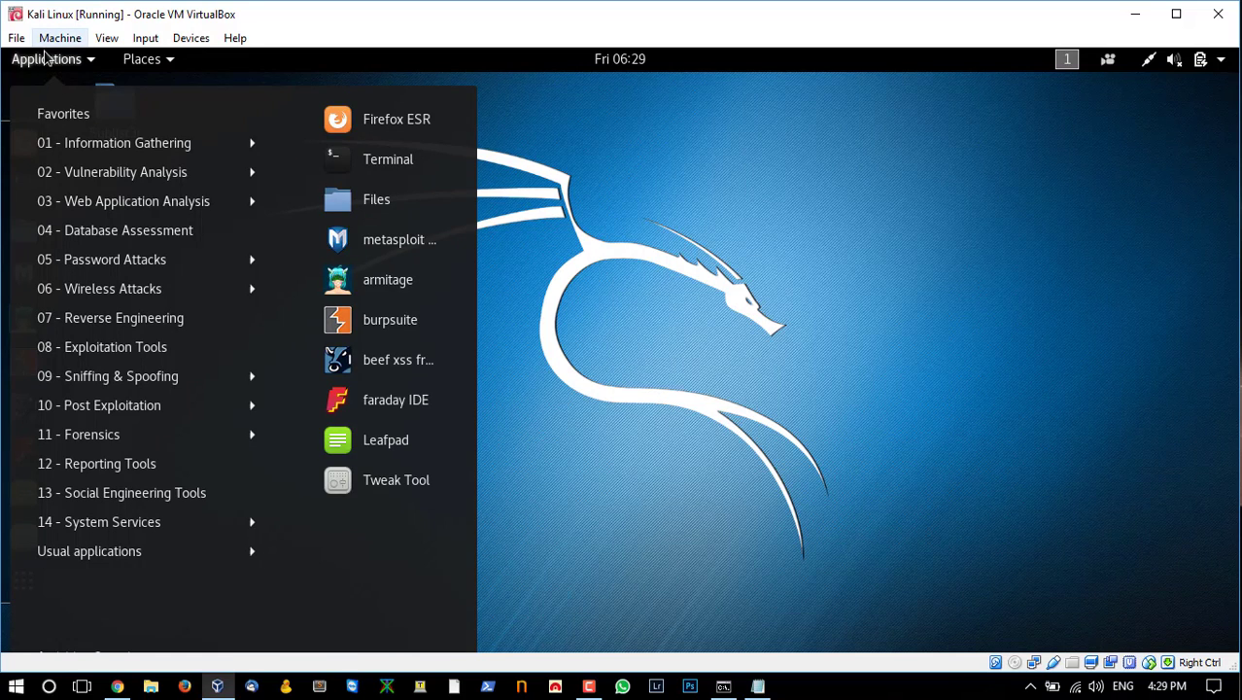
pyautogui.moveTo(91, 155)
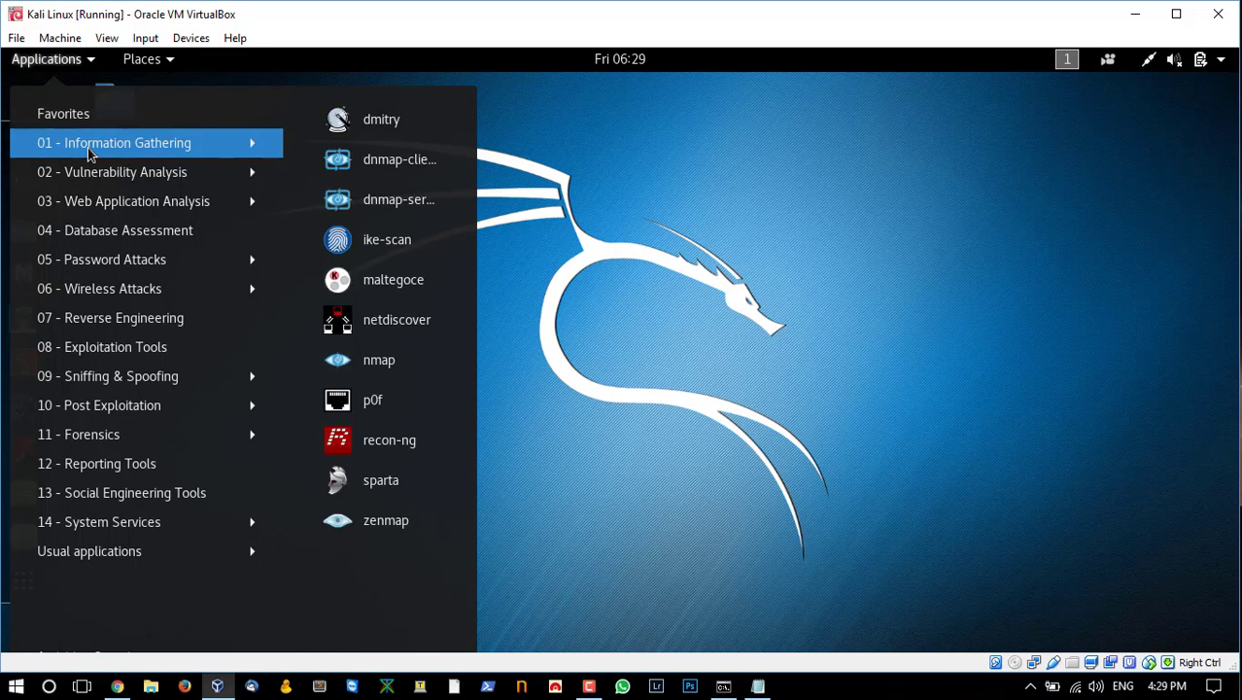
pyautogui.click(406, 284)
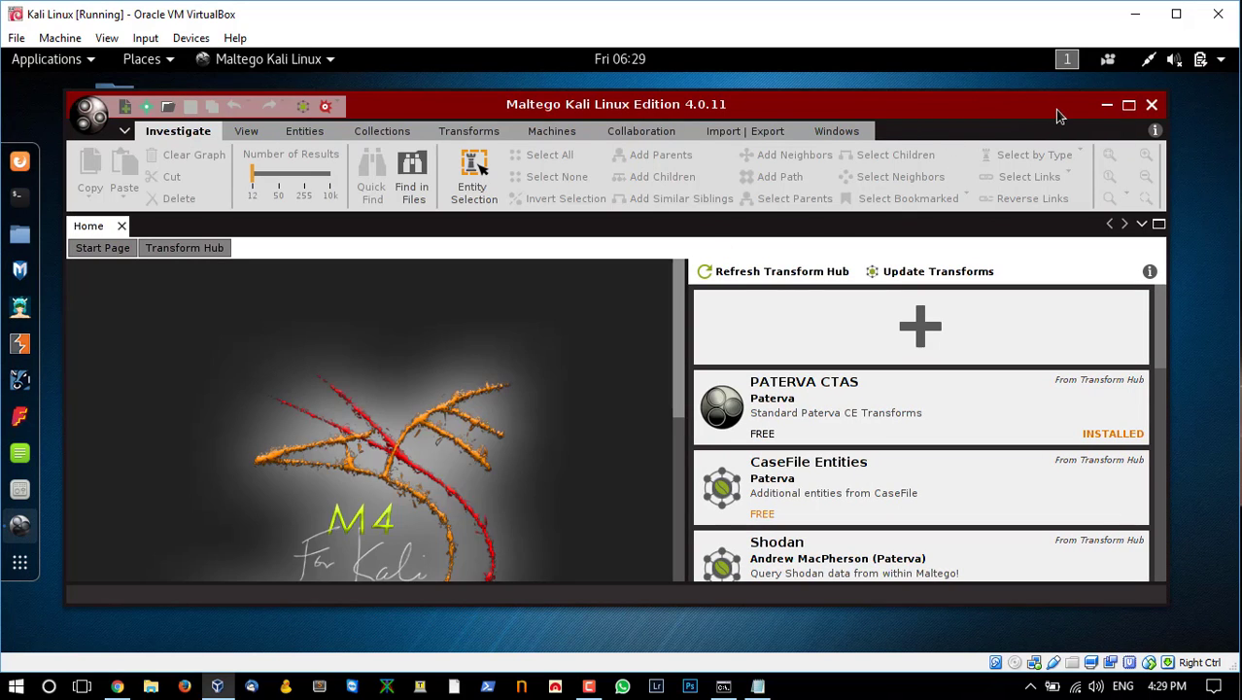
# Maximize the Maltego window and create an empty New Graph (1) with Ctrl+T.
pyautogui.click(1125, 109)
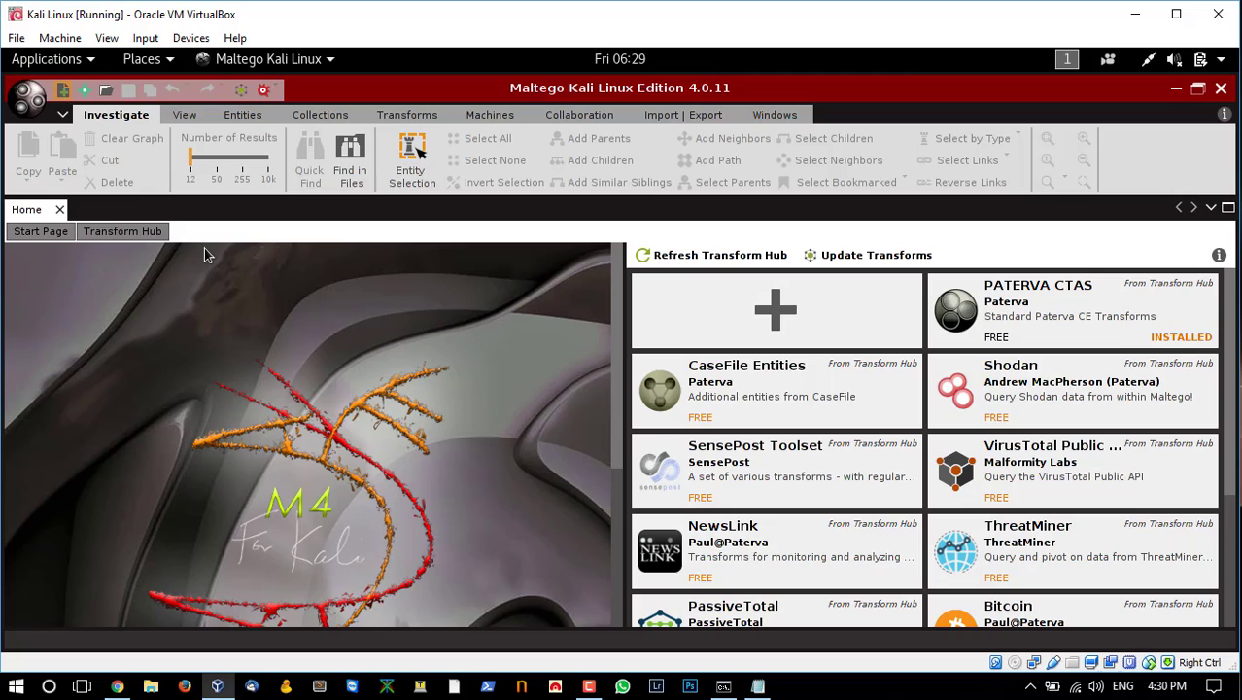
pyautogui.hotkey('ctrl', 't')
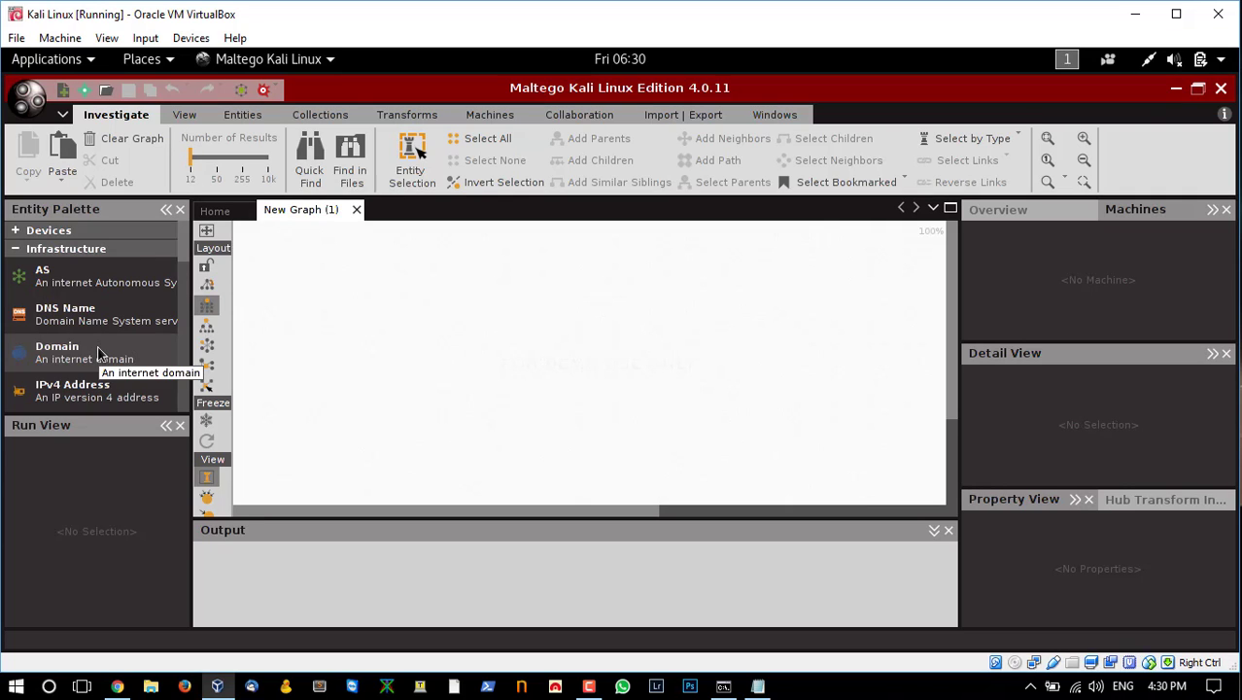
# Add a Domain entity from the palette and rename it from paterva.com to scanme.org.
pyautogui.scroll(-10, 98, 355)
pyautogui.scroll(2, 98, 355)
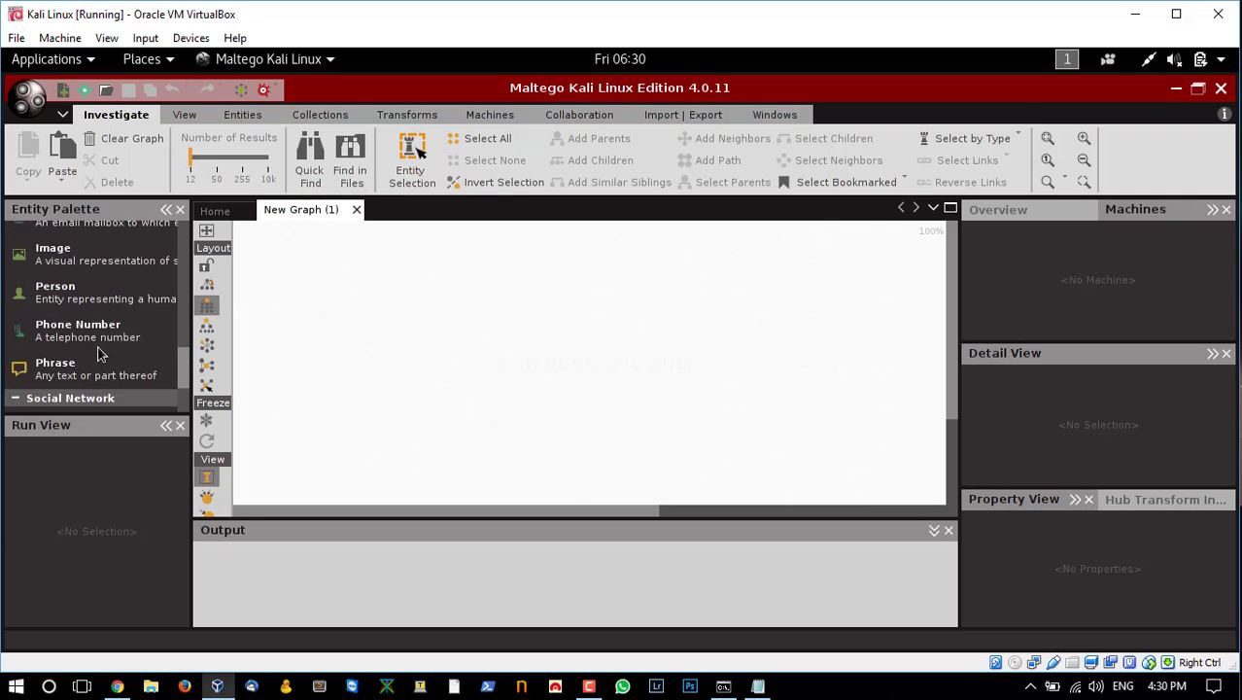
pyautogui.scroll(8, 97, 355)
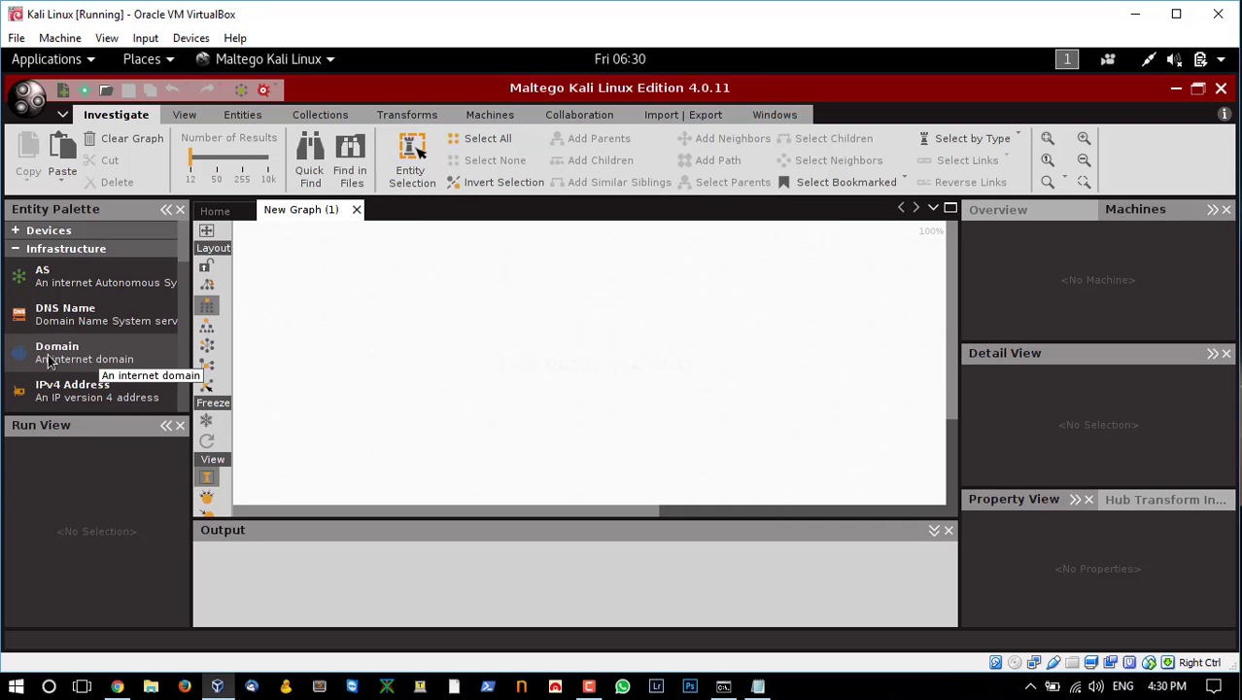
pyautogui.moveTo(48, 360); pyautogui.dragTo(529, 282)
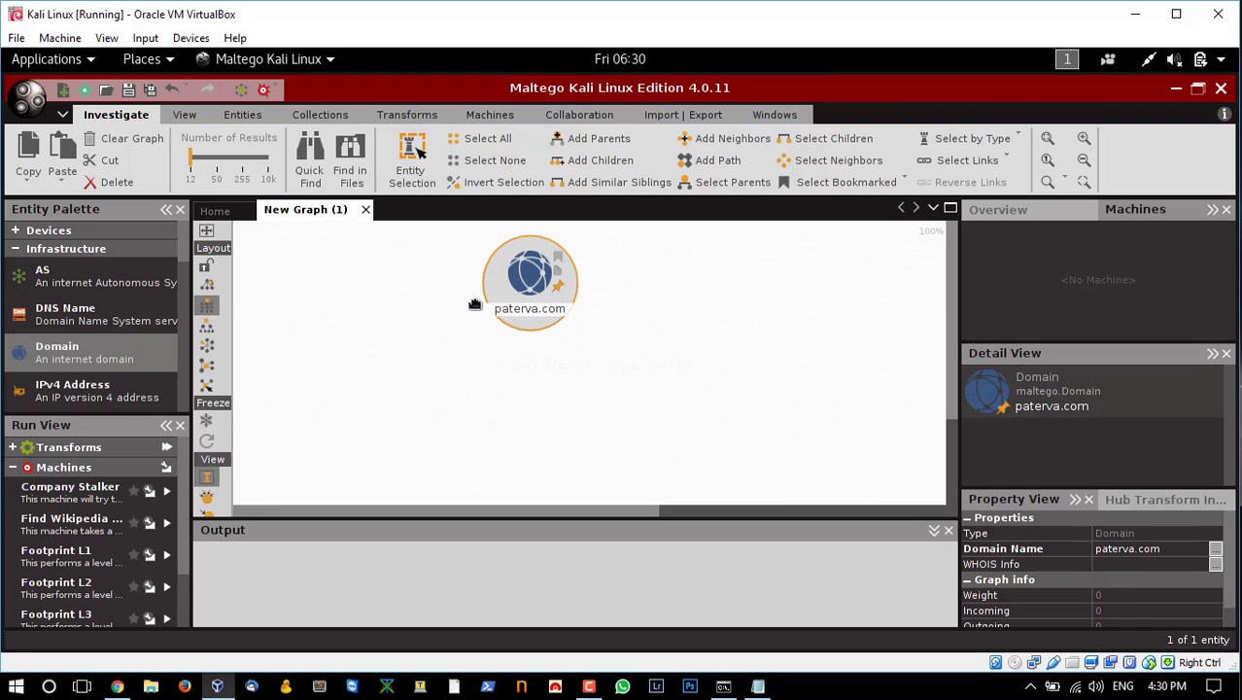
pyautogui.click(522, 312)
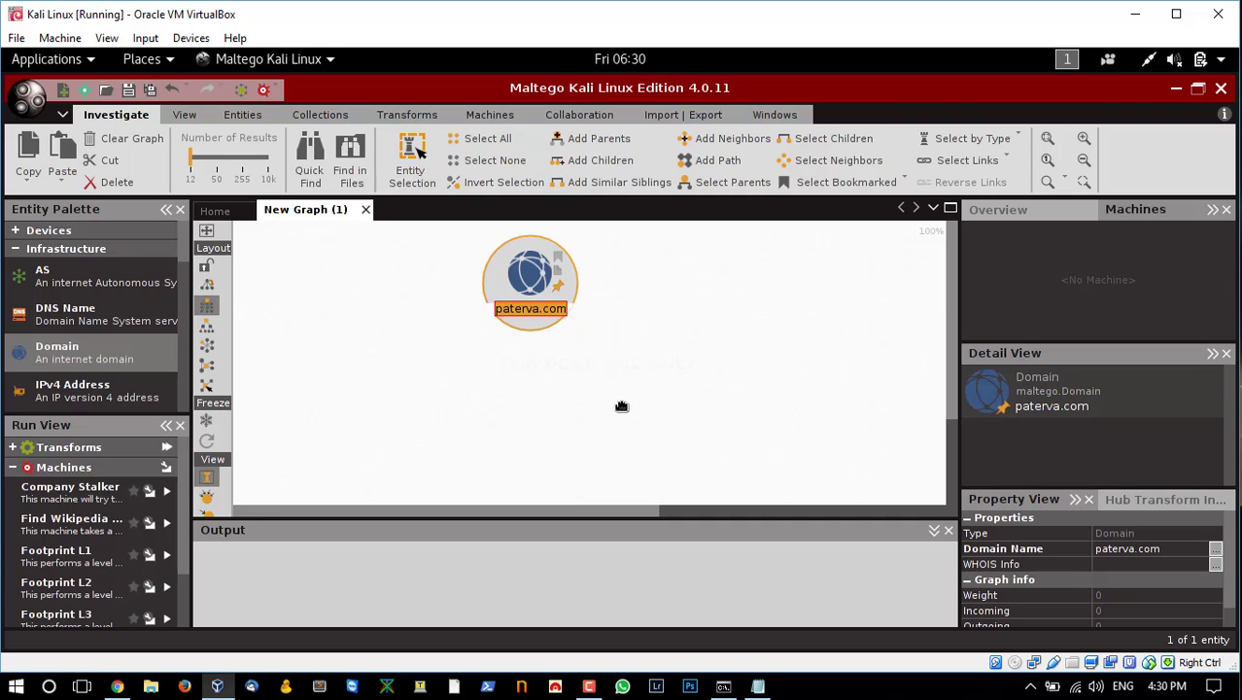
pyautogui.write('scan')
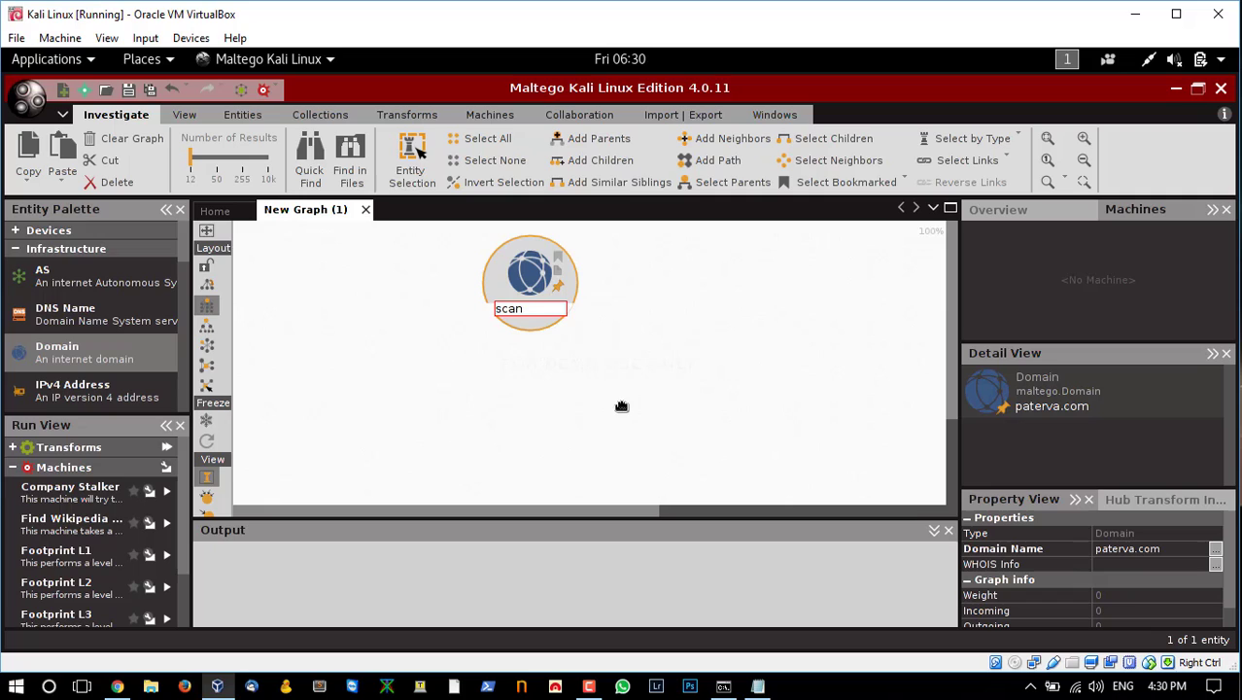
pyautogui.write('me.org')
pyautogui.press('Return')
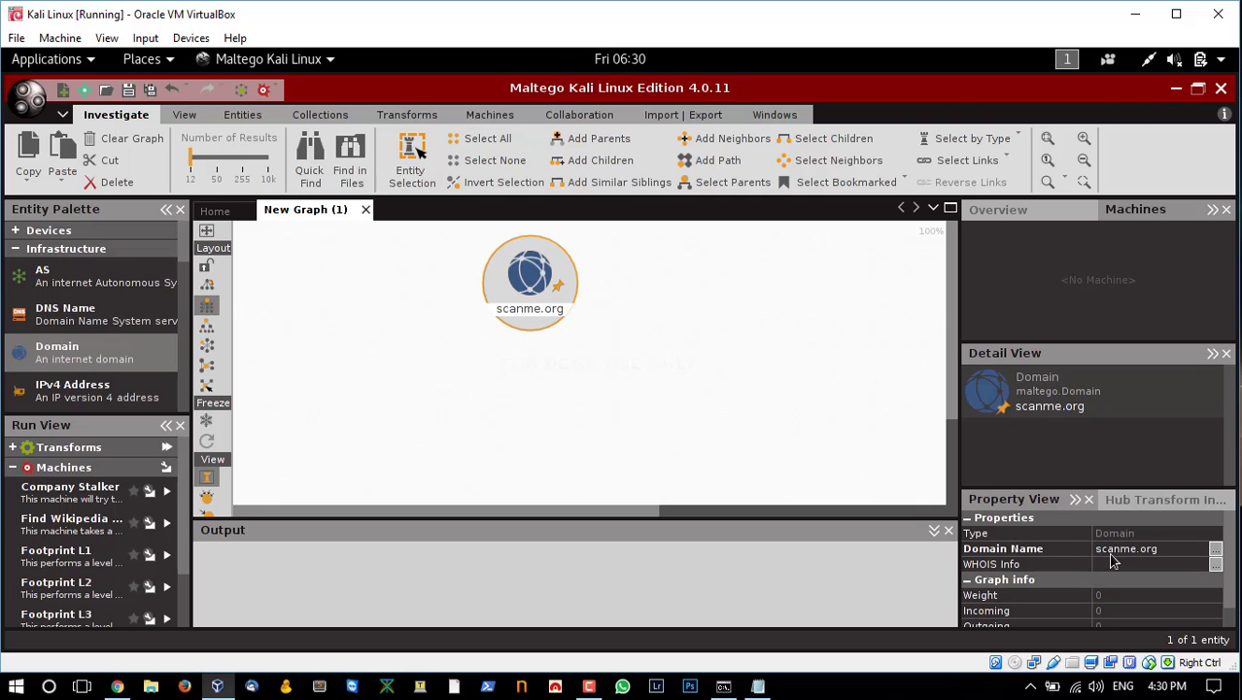
# Run All Transforms on the scanme.org domain entity.
pyautogui.rightClick(534, 261)
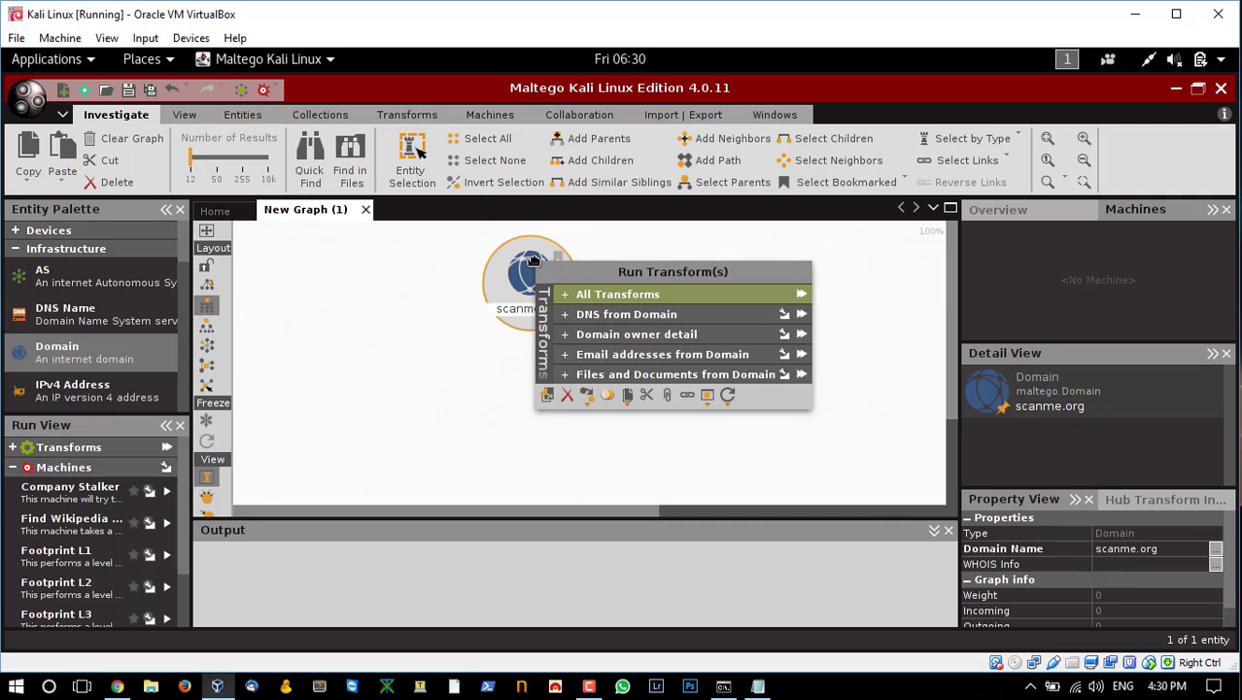
pyautogui.click(801, 297)
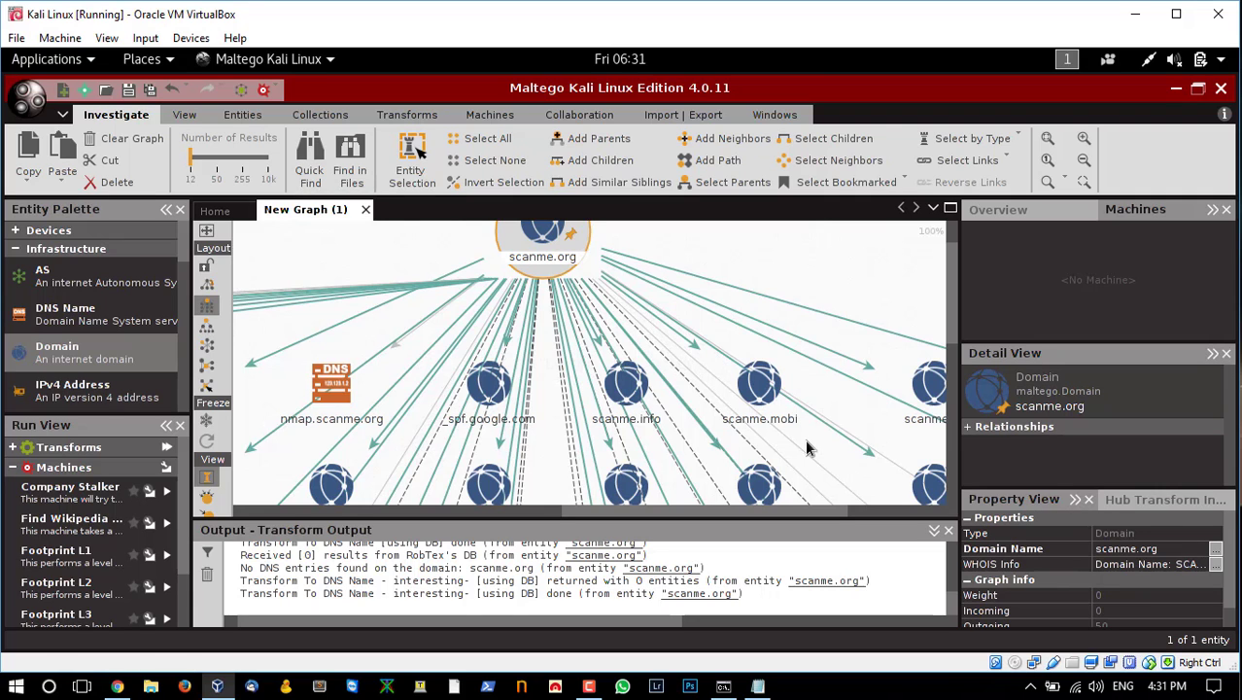
# Zoom out so the whole 47-entity, 50-link graph and its legend are visible.
pyautogui.scroll(-3, 806, 448)
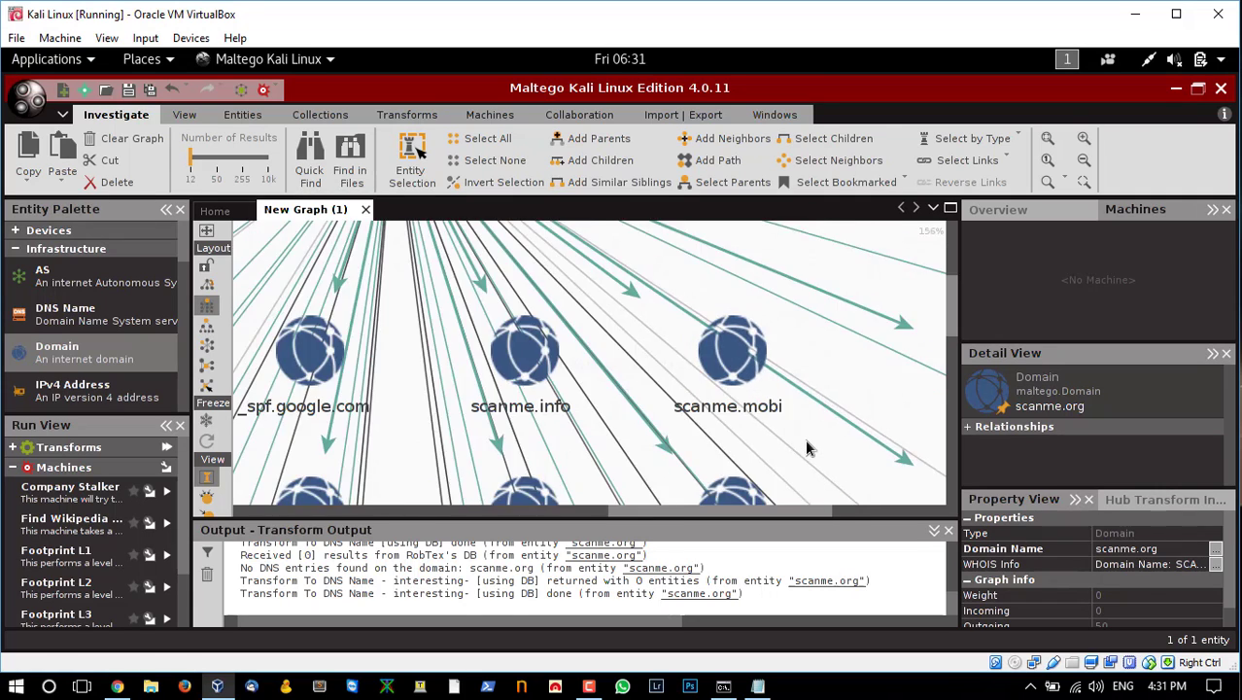
pyautogui.scroll(-3, 806, 448)
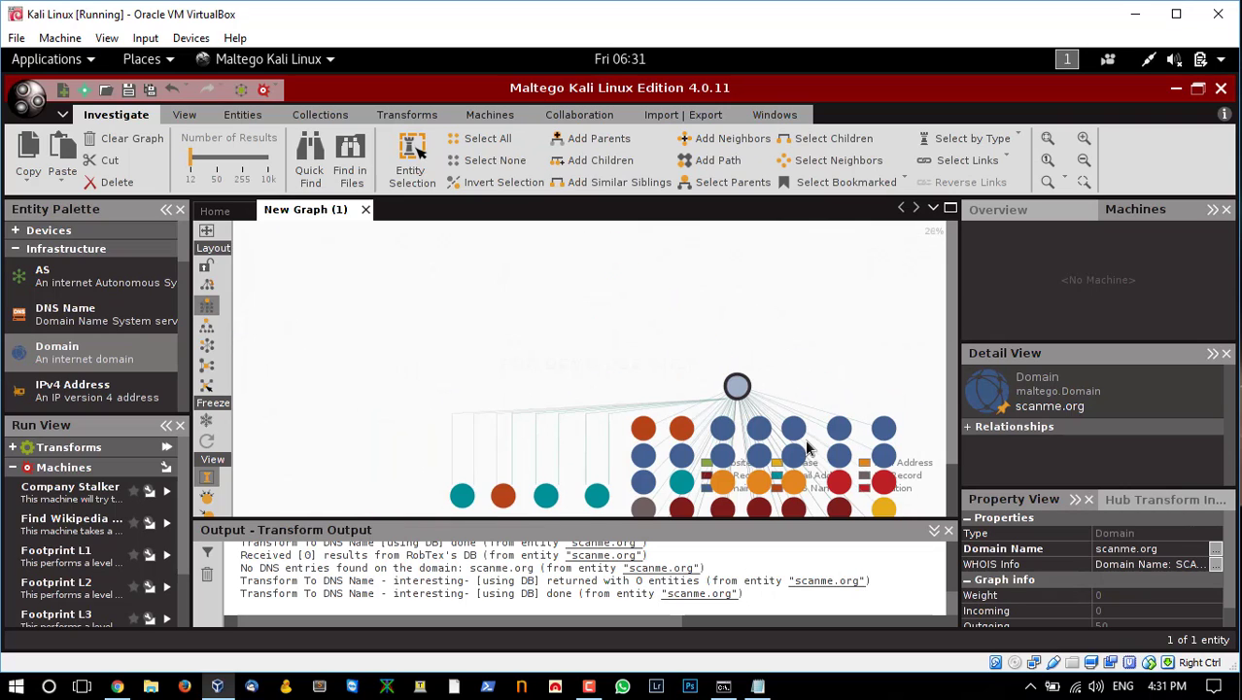
pyautogui.moveTo(948, 316); pyautogui.dragTo(951, 401)
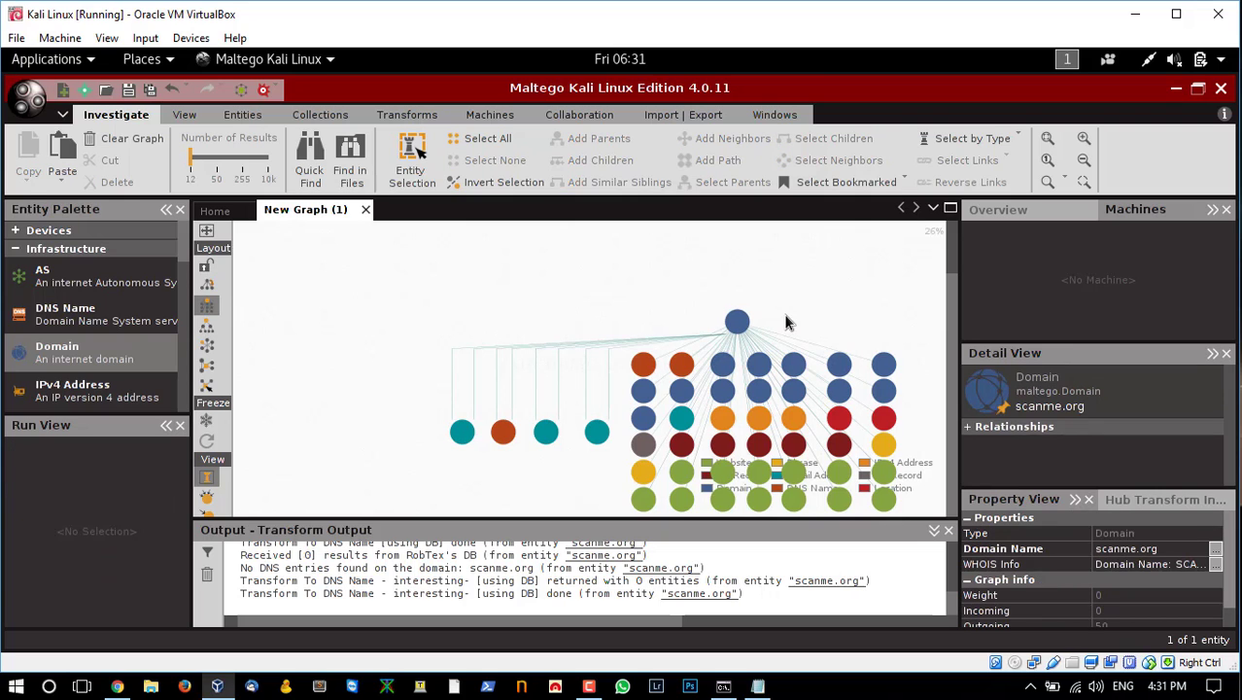
pyautogui.scroll(3, 787, 321)
pyautogui.scroll(-4, 787, 322)
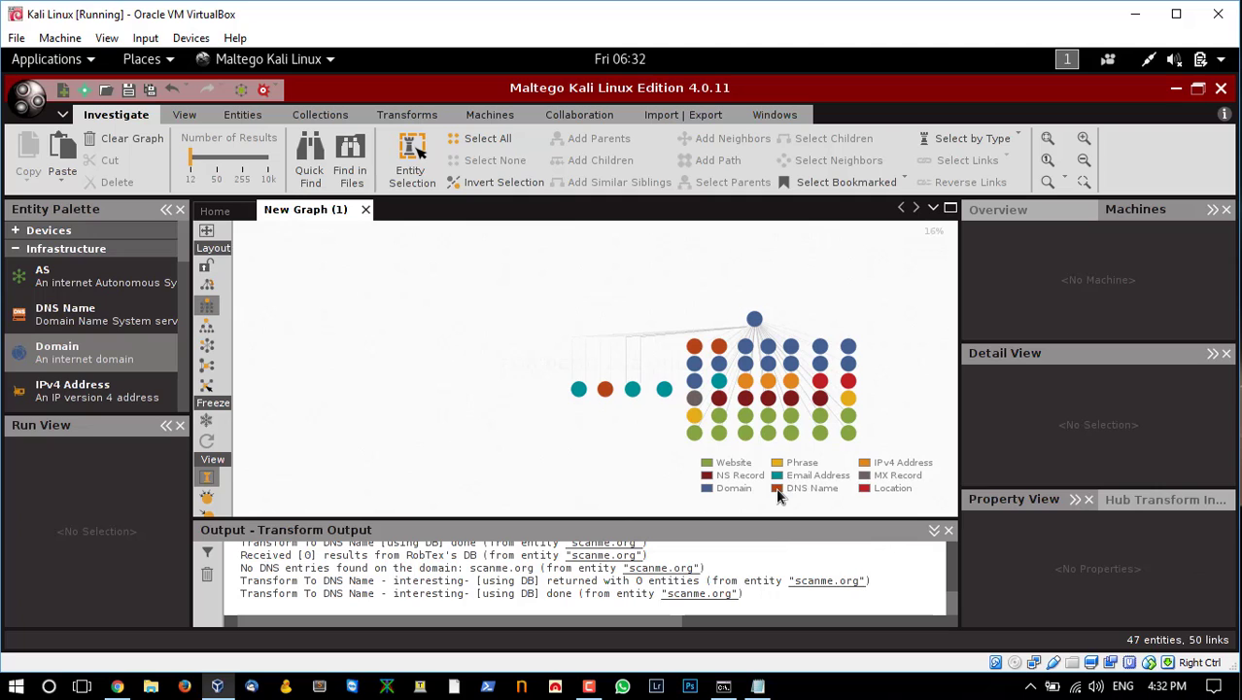
pyautogui.moveTo(850, 416)
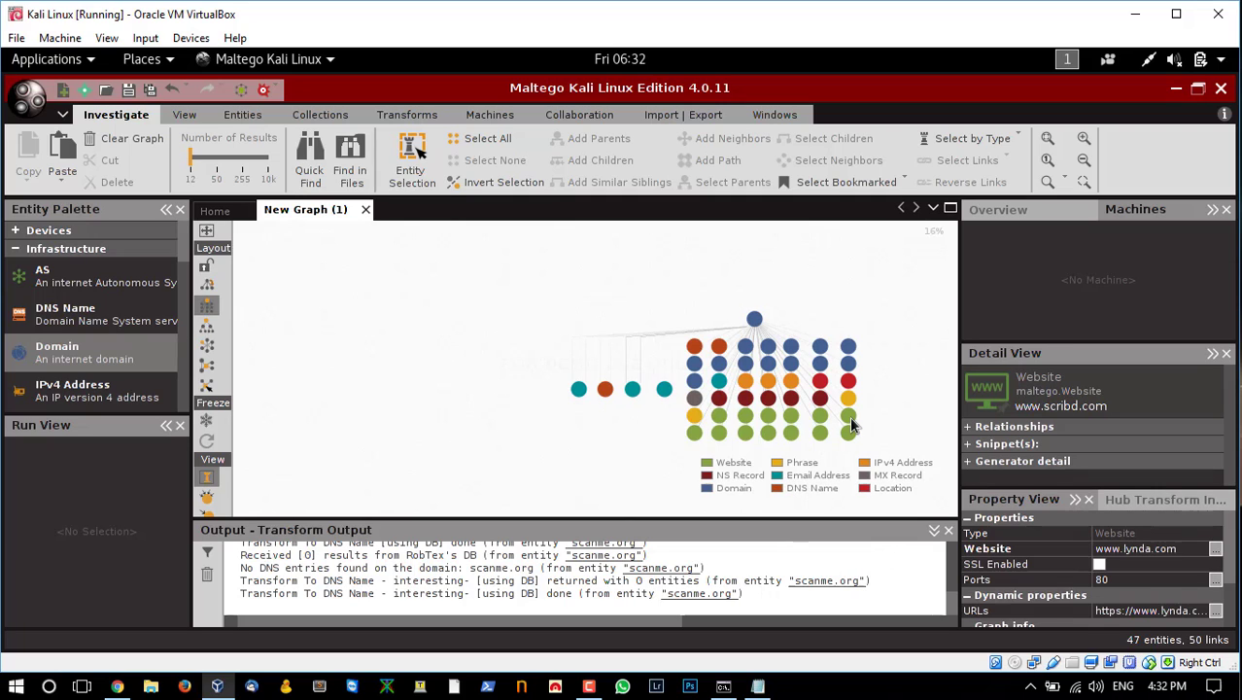
pyautogui.scroll(2, 849, 416)
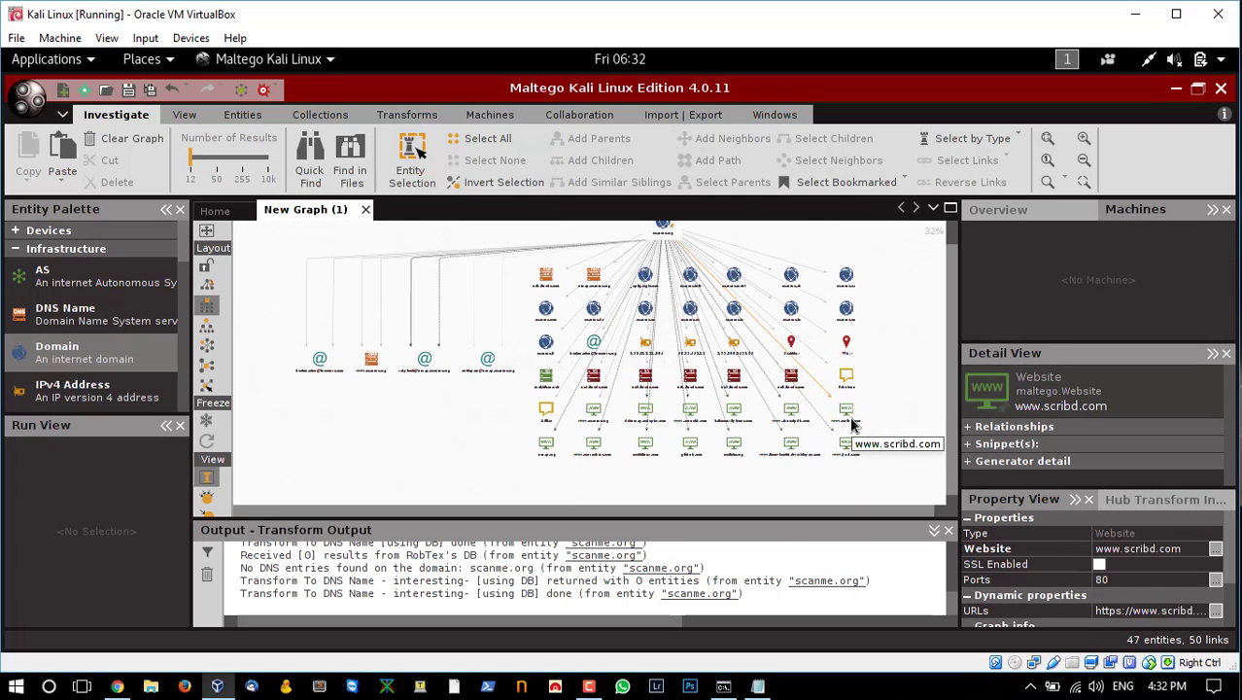
pyautogui.scroll(3, 851, 425)
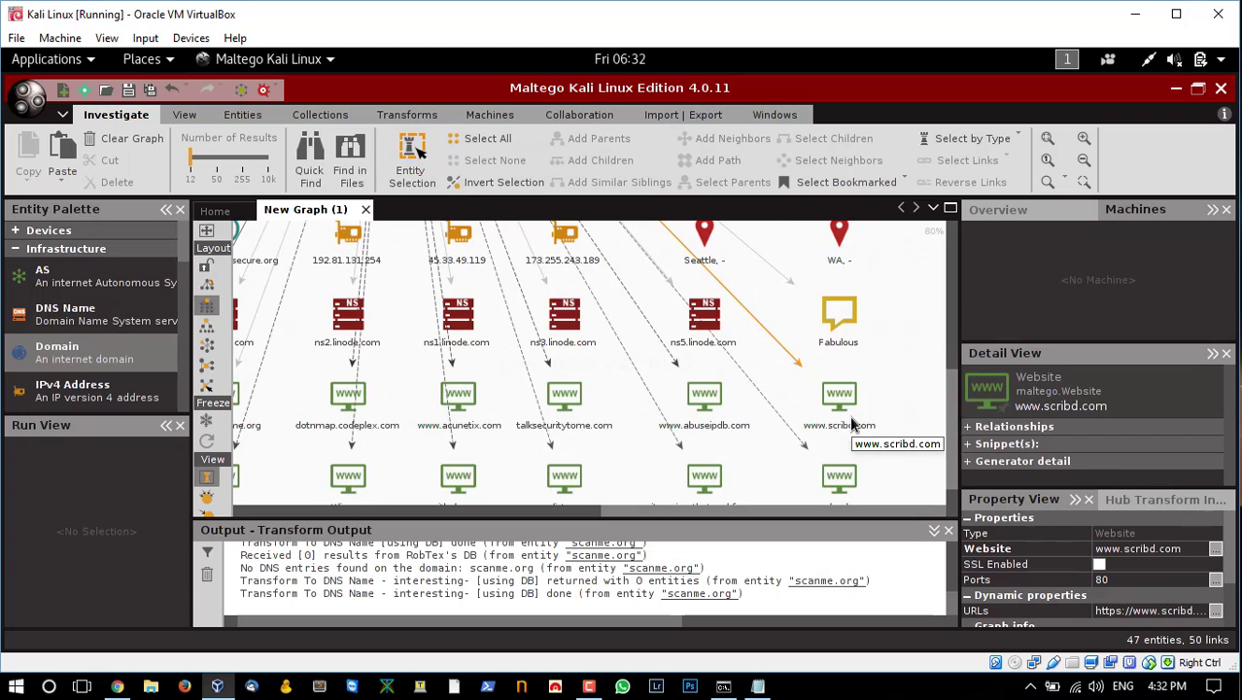
pyautogui.click(851, 424)
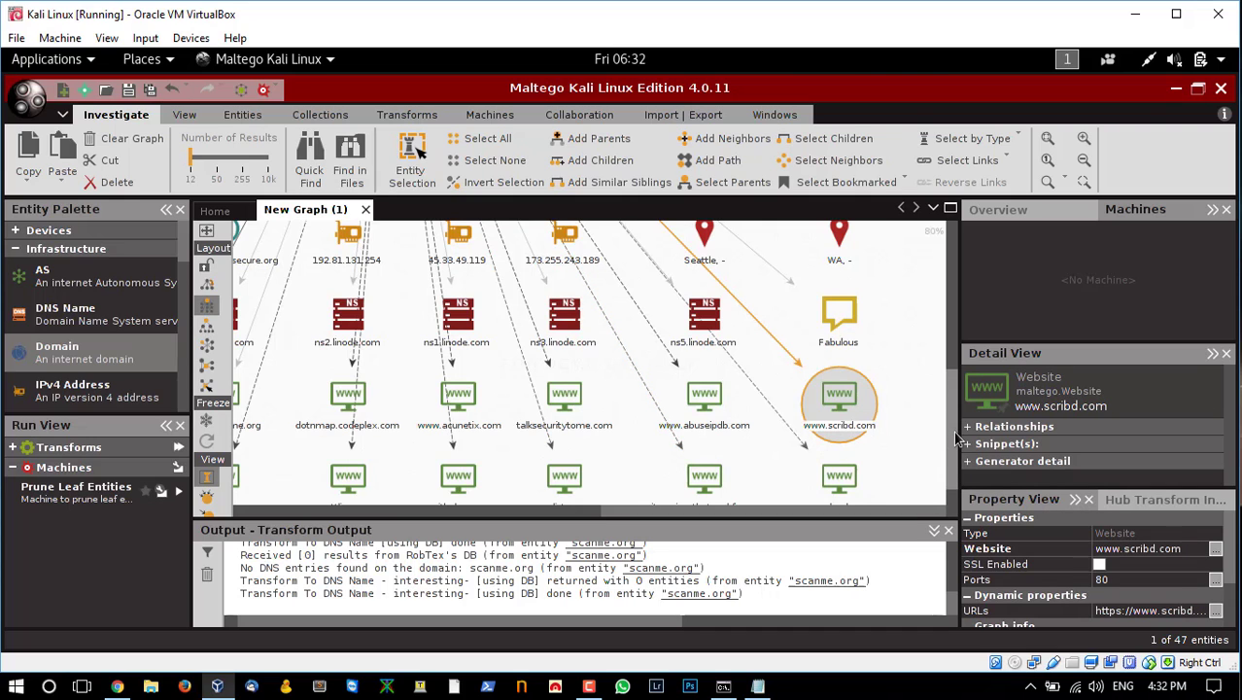
# Scroll across the zoomed graph back to scanme.org, reading its linked entities.
pyautogui.moveTo(957, 439); pyautogui.dragTo(945, 338)
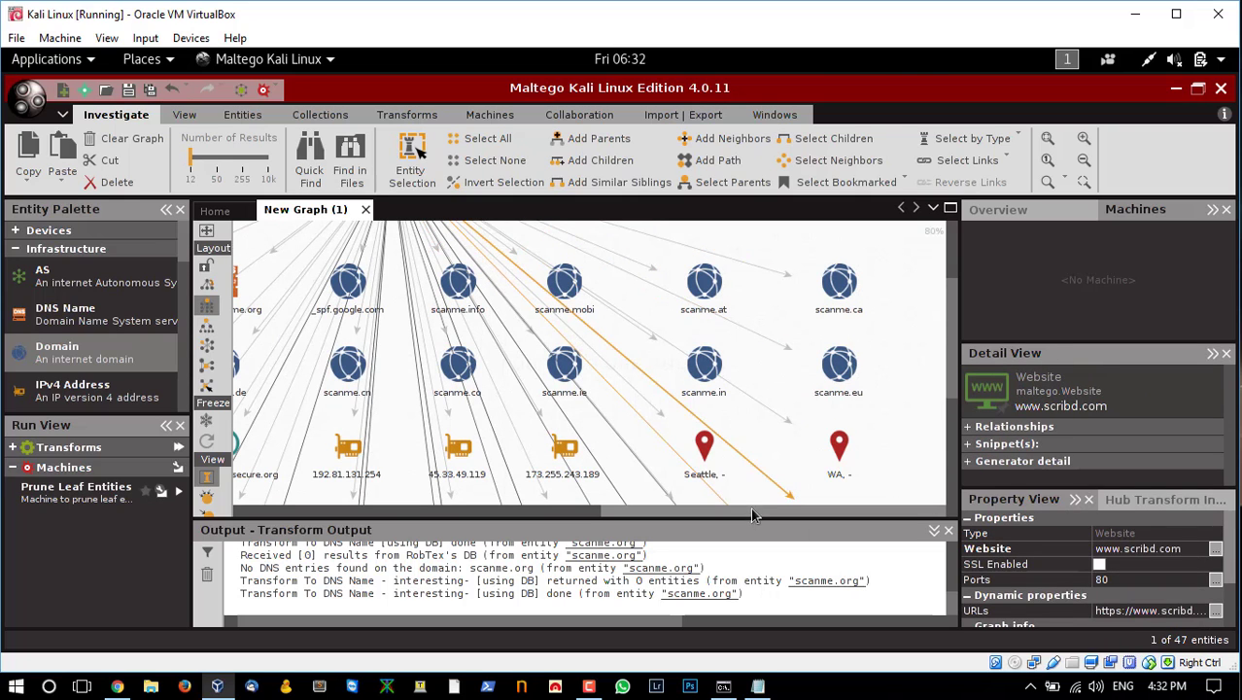
pyautogui.moveTo(748, 510); pyautogui.dragTo(507, 509)
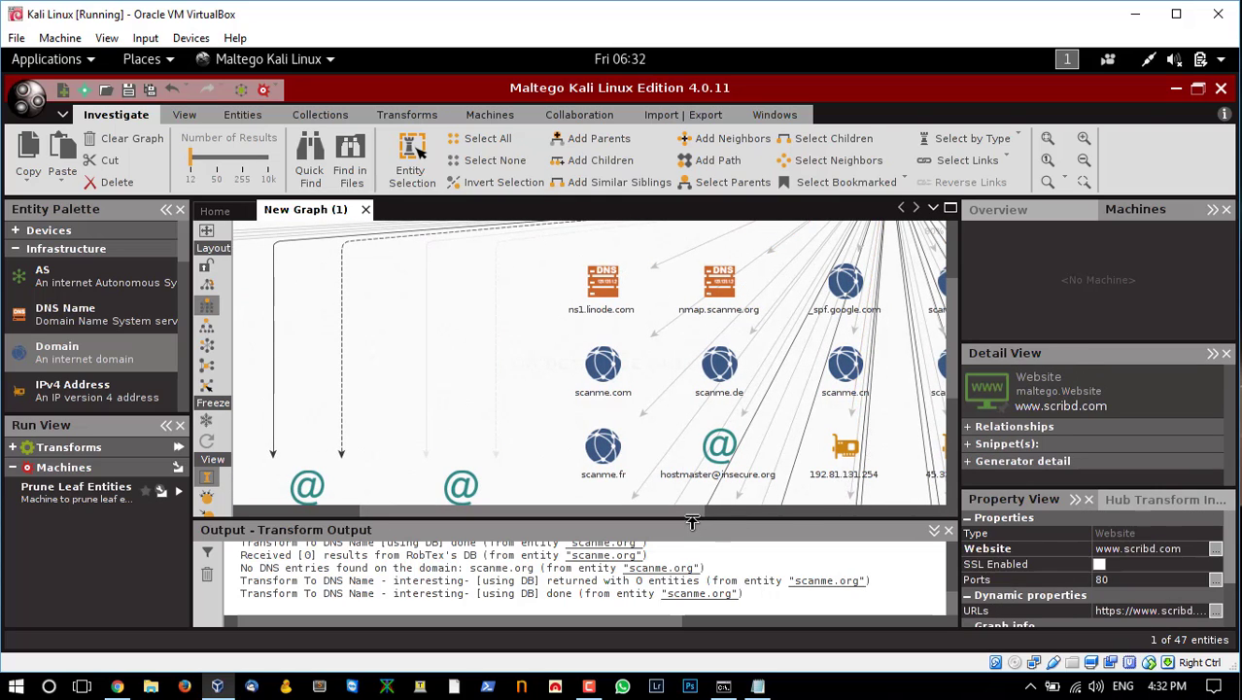
pyautogui.moveTo(691, 508); pyautogui.dragTo(564, 496)
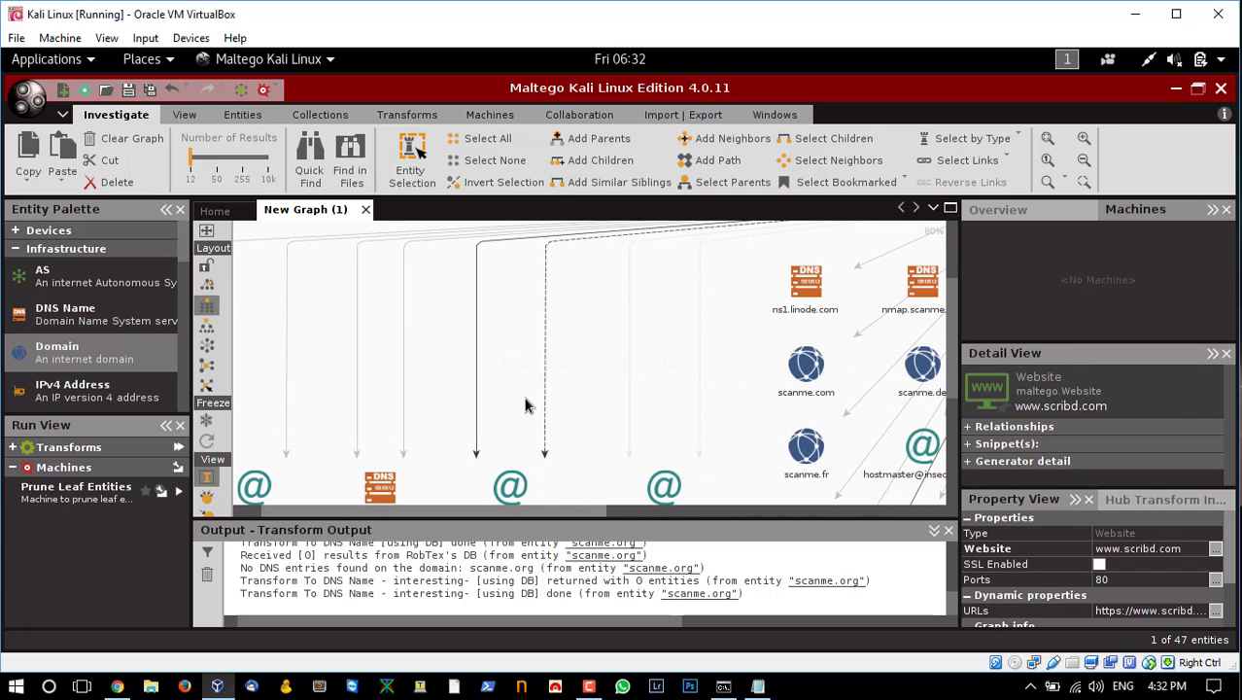
pyautogui.moveTo(955, 311); pyautogui.dragTo(959, 342)
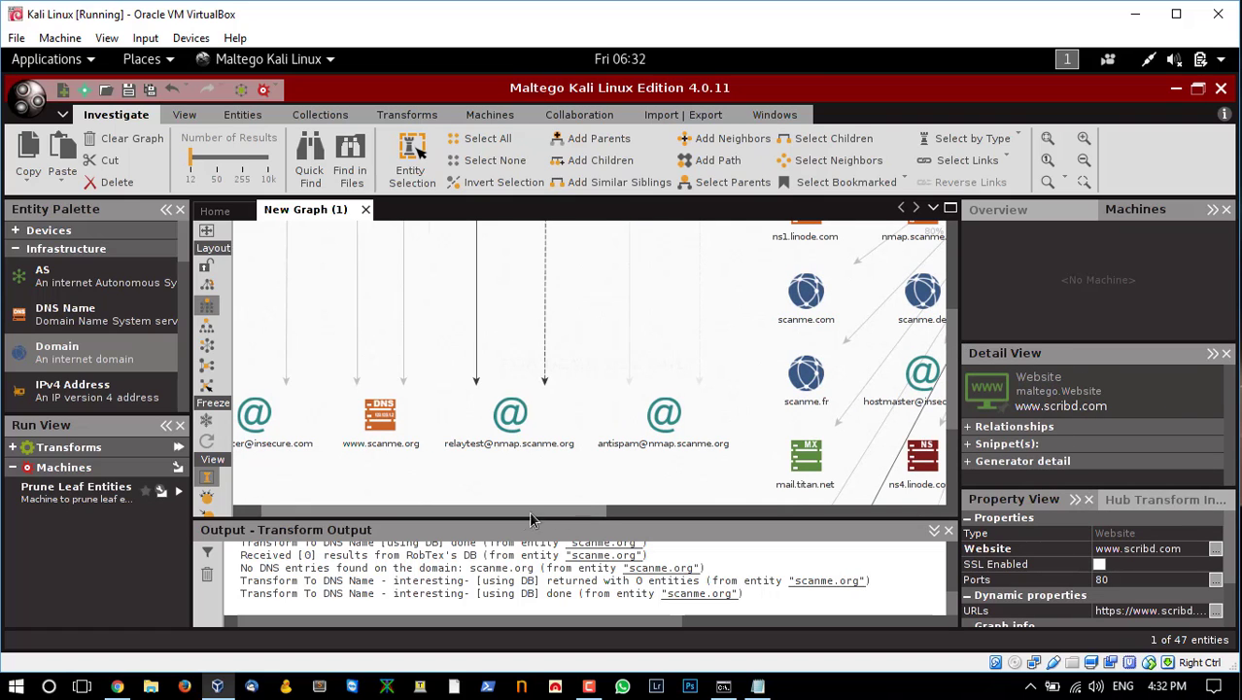
pyautogui.moveTo(529, 512); pyautogui.dragTo(826, 509)
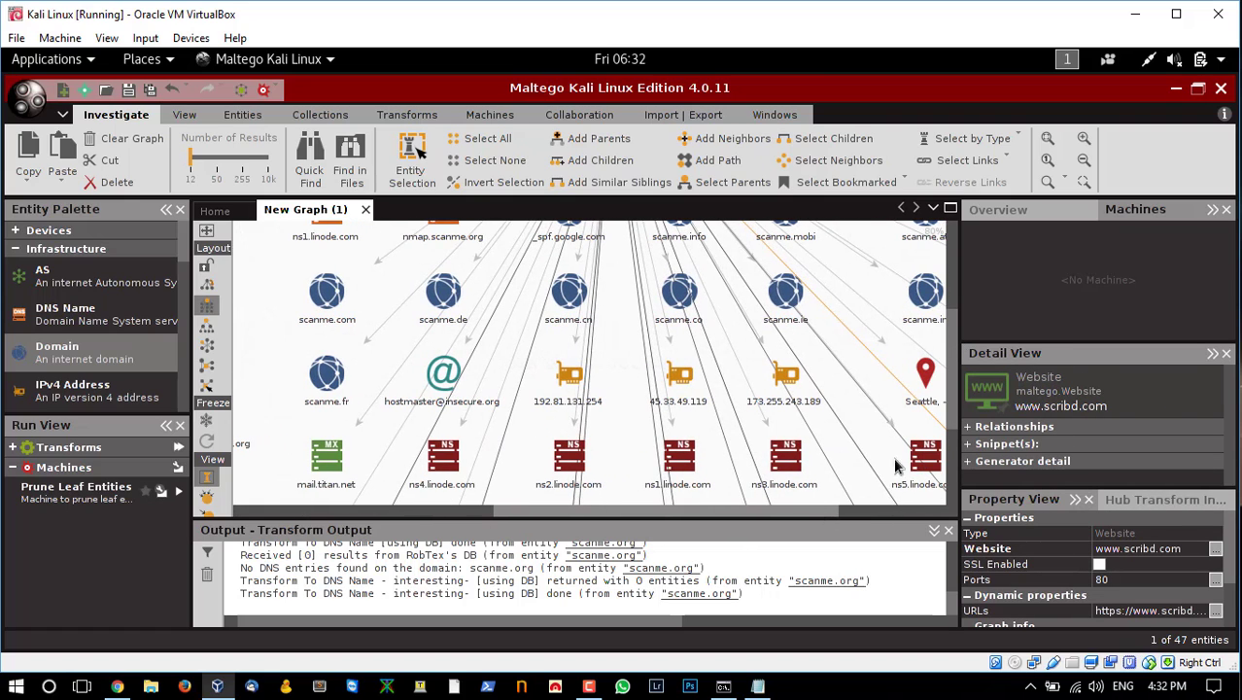
pyautogui.moveTo(957, 382); pyautogui.dragTo(957, 309)
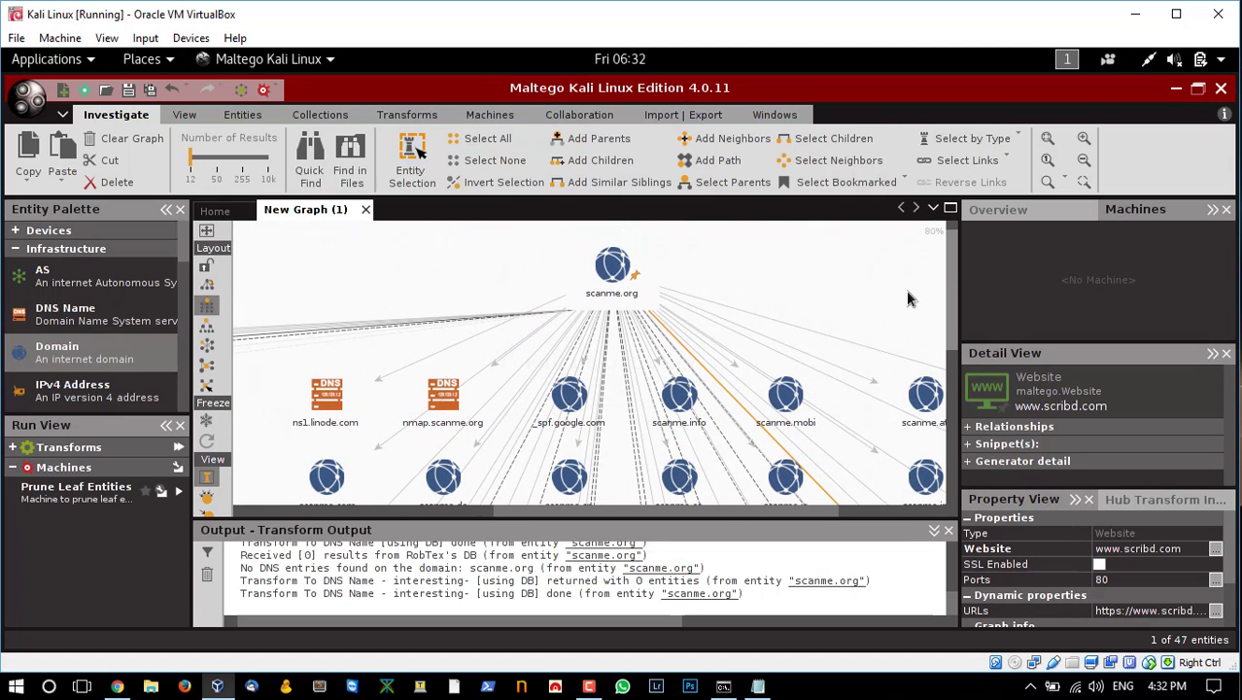